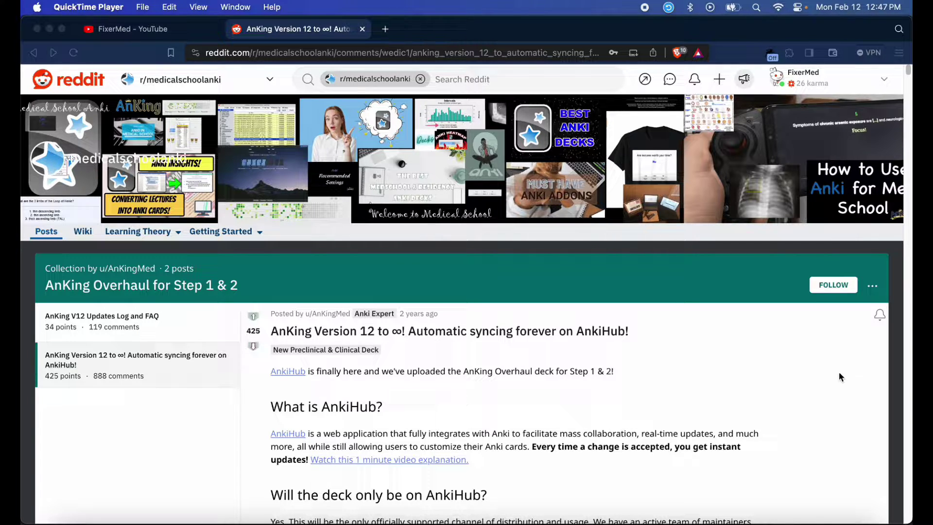
Scroll through the browser page to review its contents
scroll(708, 387, down, 10)
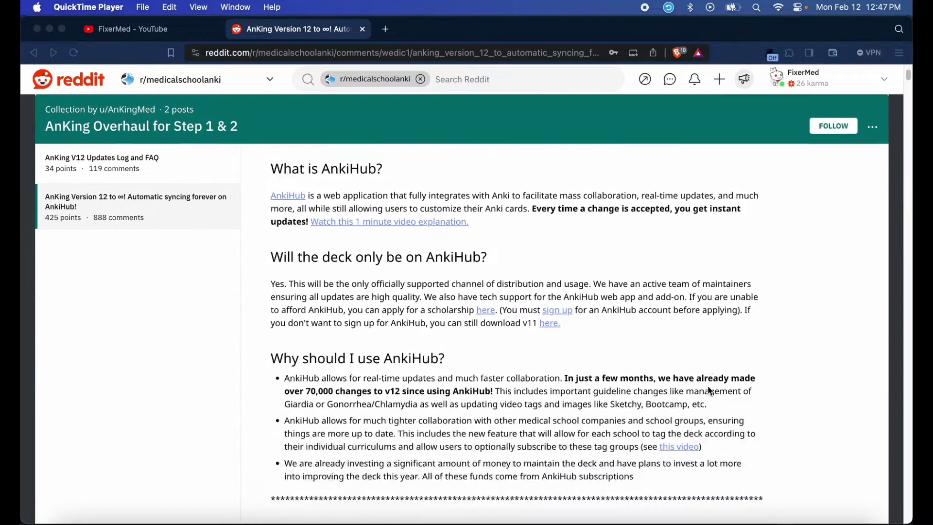
scroll(681, 339, down, 5)
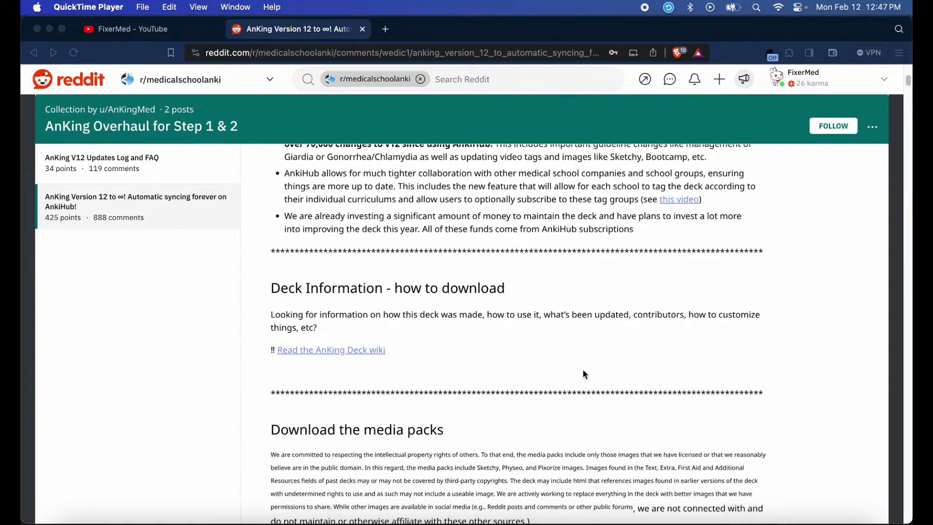
scroll(584, 373, down, 5)
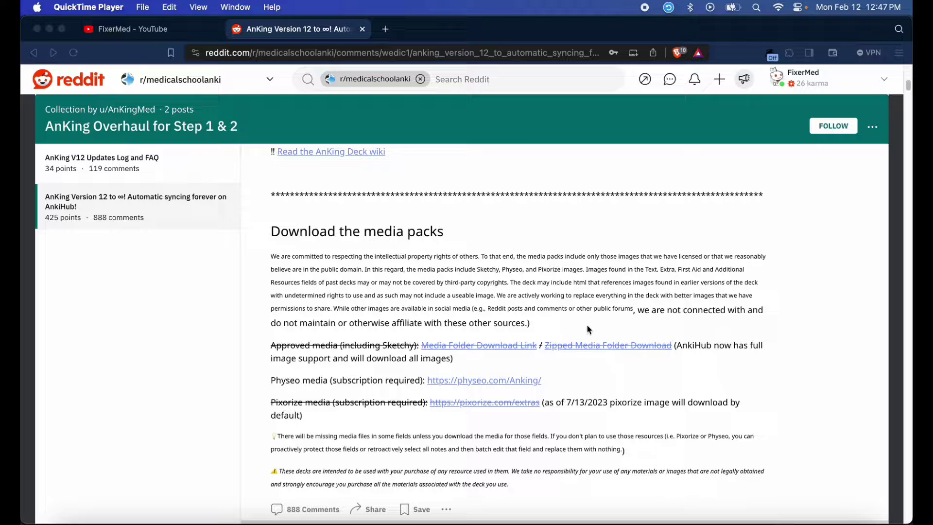
click(574, 295)
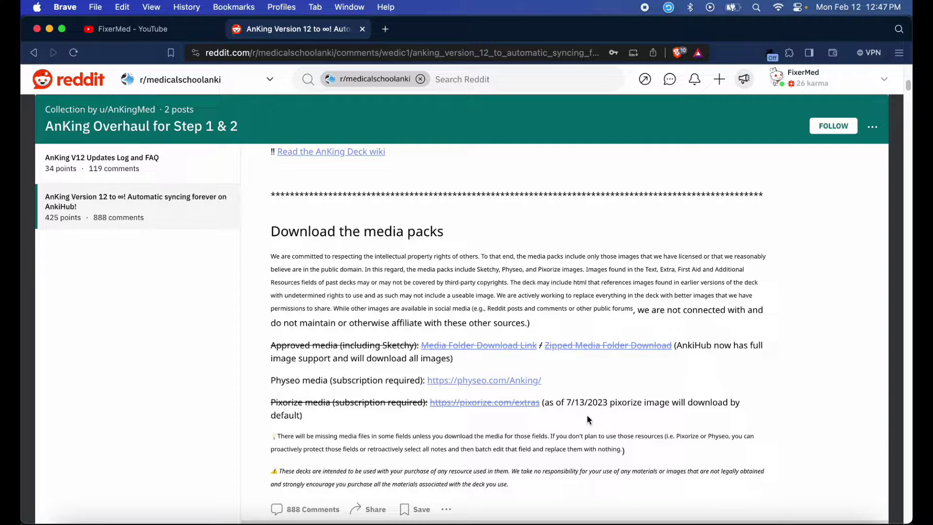
scroll(588, 414, down, 5)
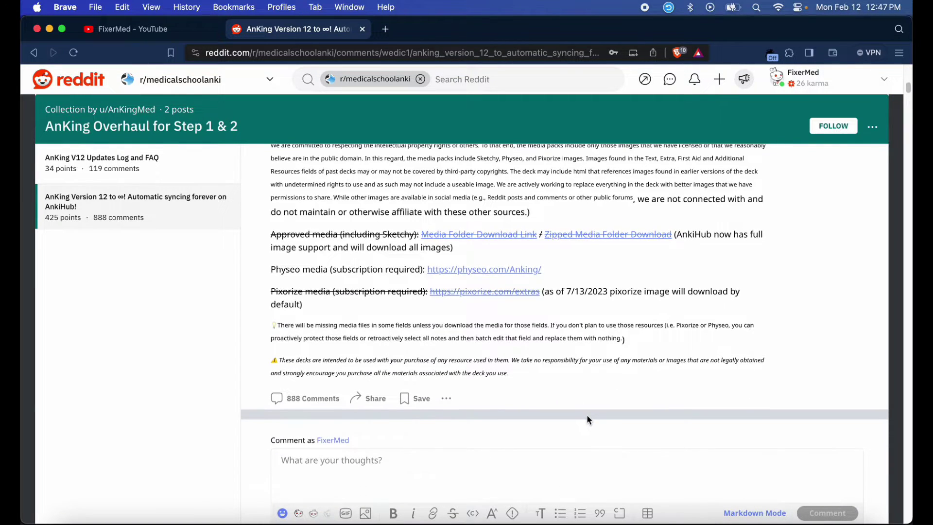
scroll(587, 416, down, 5)
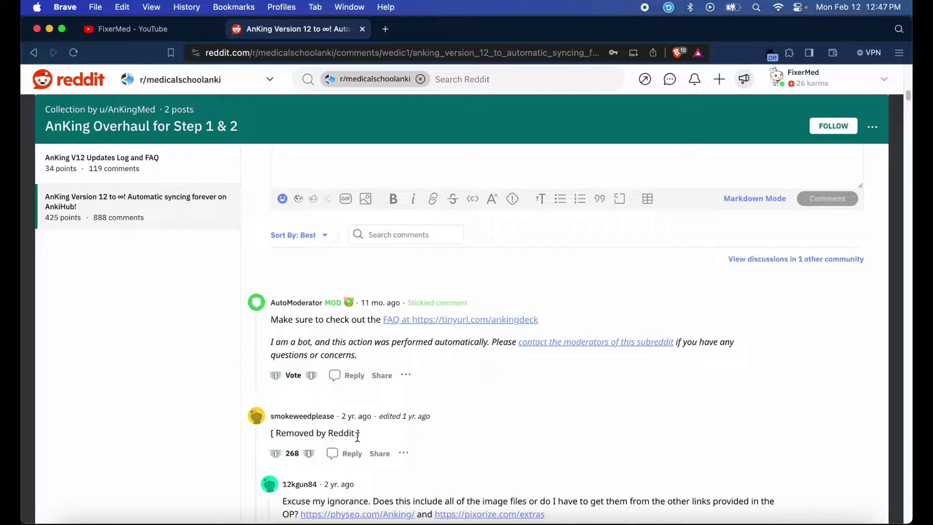
scroll(584, 310, up, 20)
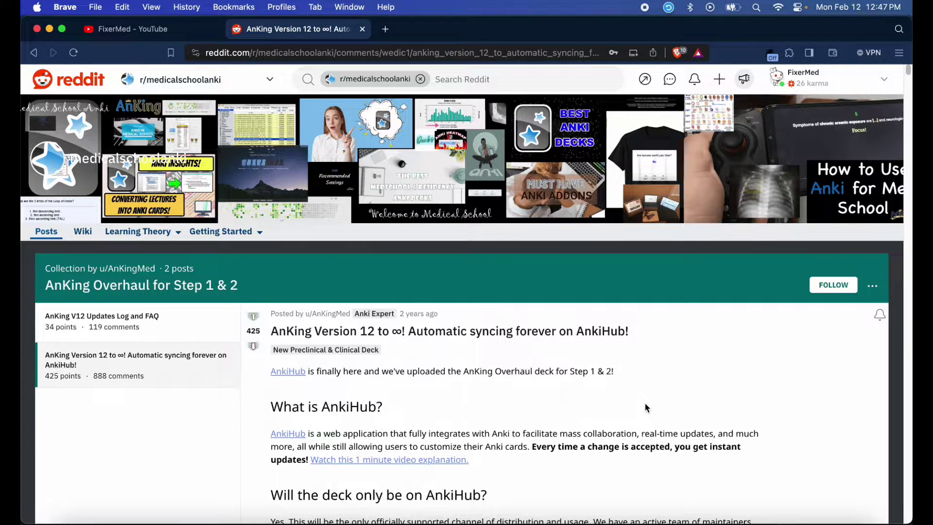
In Anki, open the AnKing deck's options and its AnkiCollab submenu
click(721, 522)
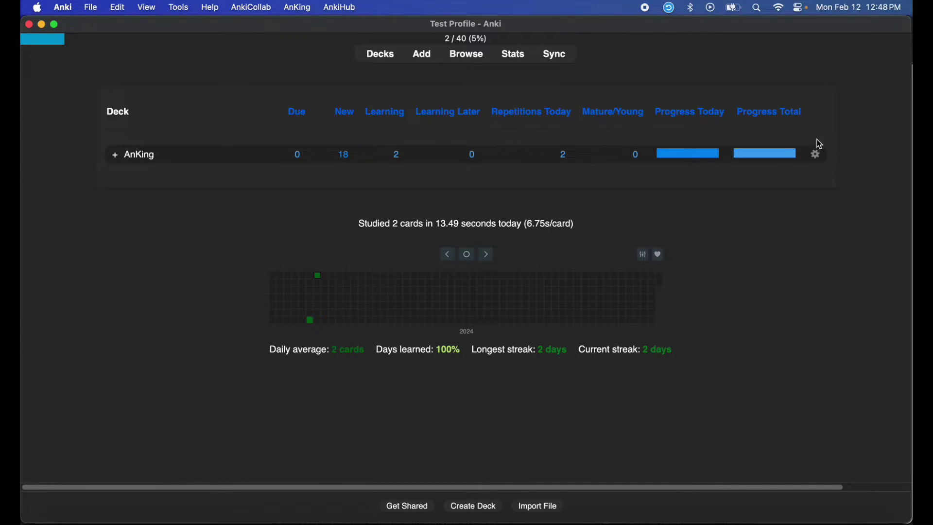
click(820, 159)
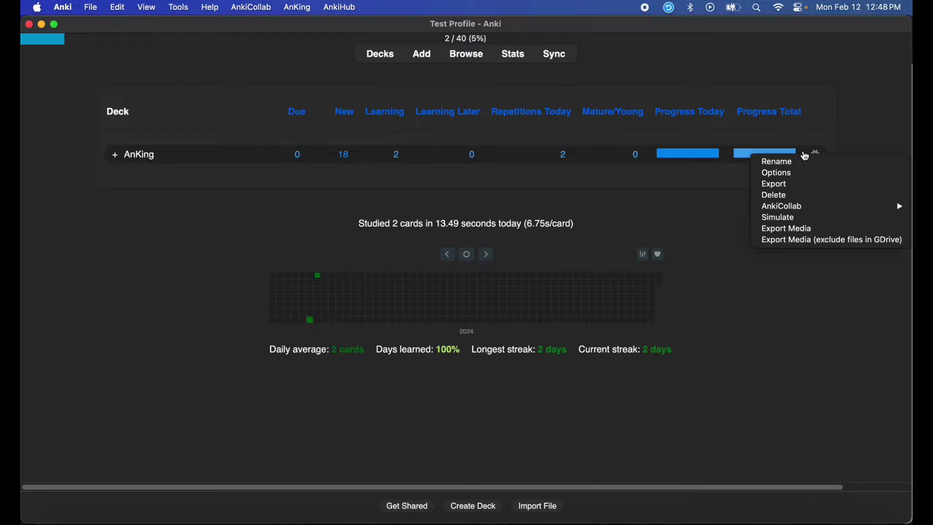
mouse_move(777, 214)
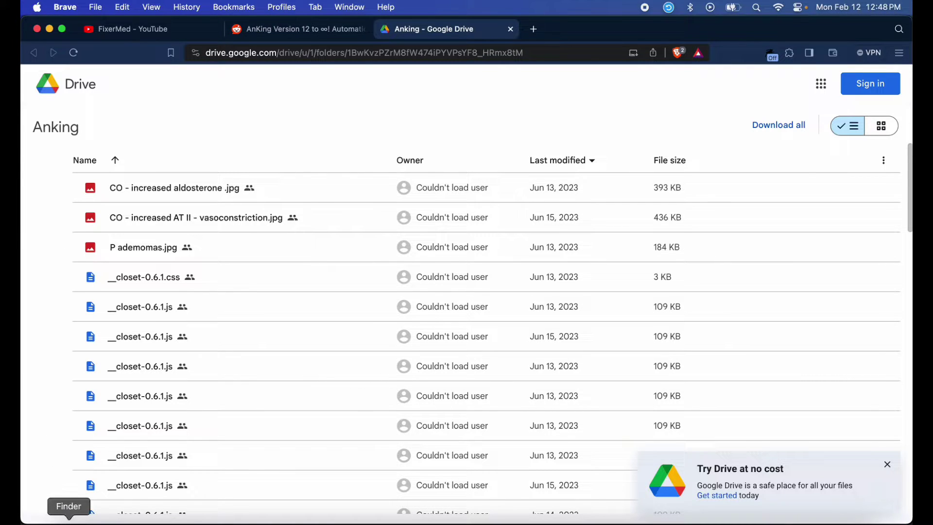
Extract the Anking zip on the Desktop into an Anking folder, then return to the browser
click(69, 521)
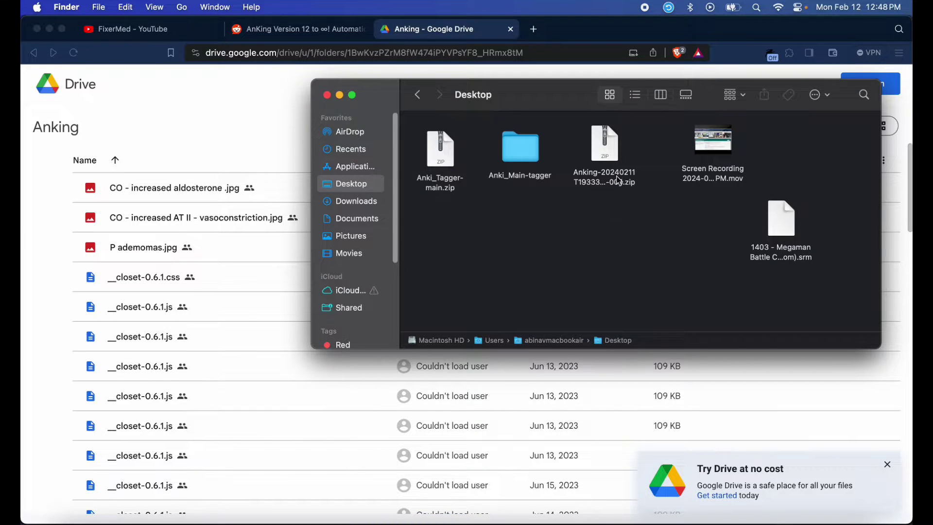
double_click(606, 137)
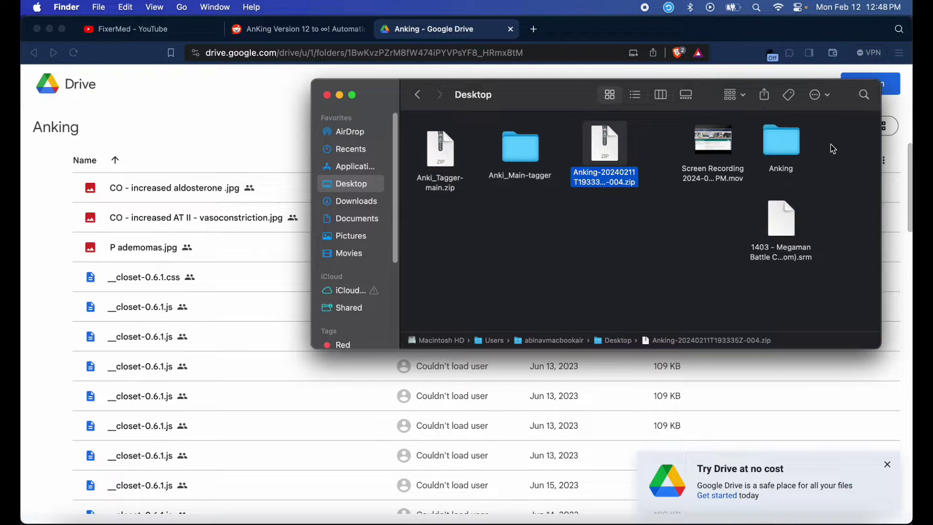
click(656, 34)
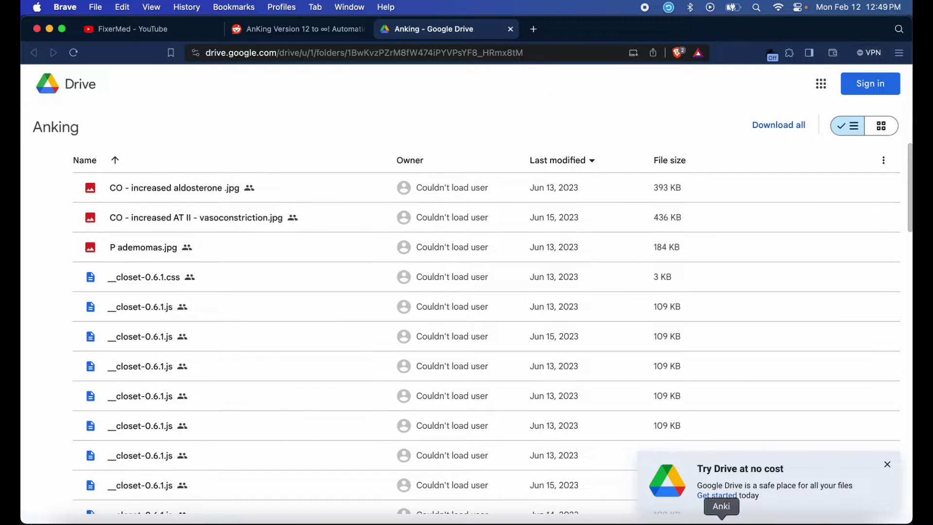
Run AnkiCollab's media import on the Desktop's Anking folder, importing 10457 media files
click(723, 519)
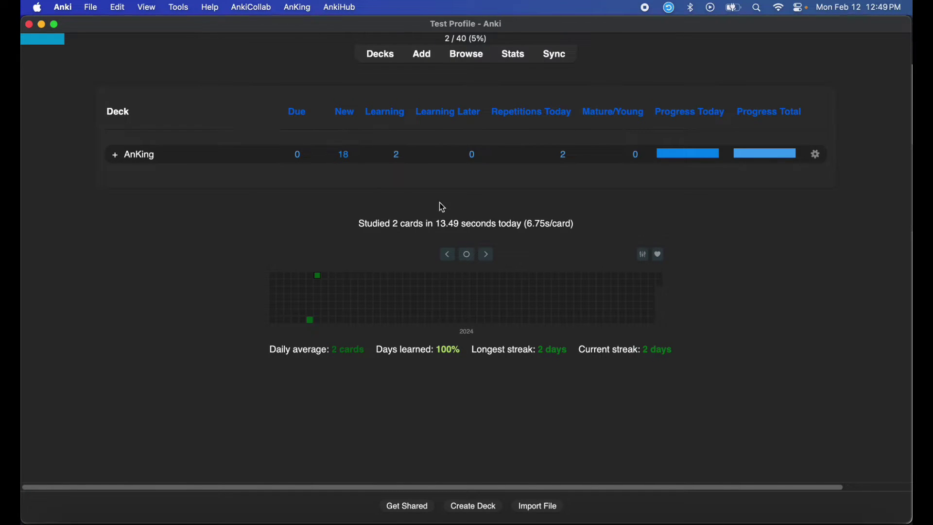
click(267, 6)
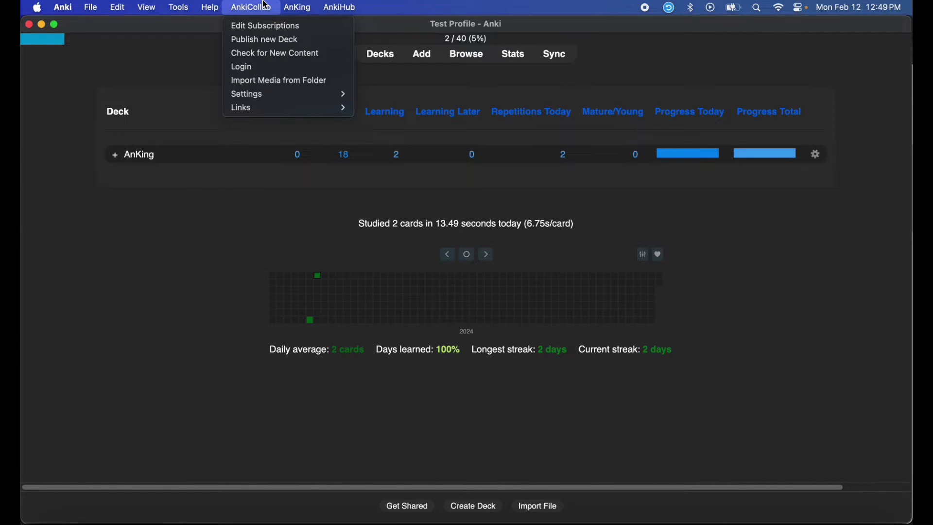
click(270, 82)
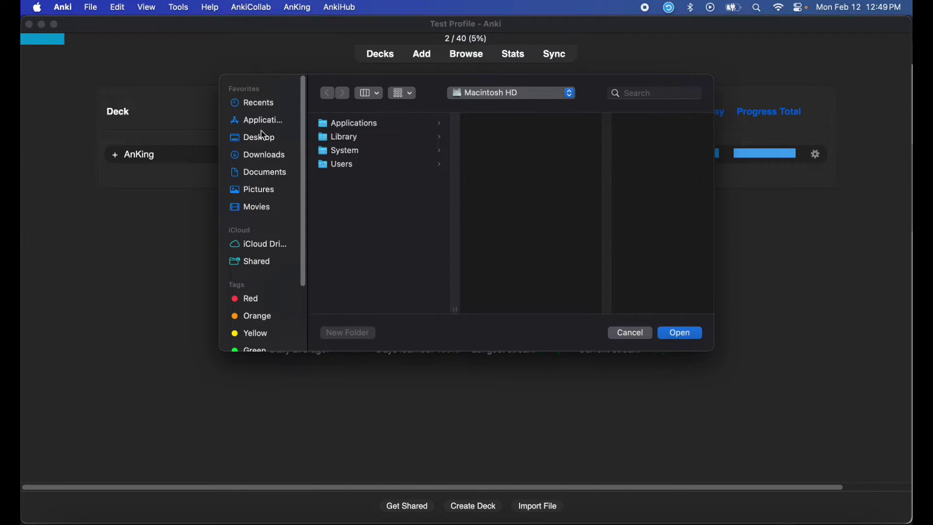
click(264, 137)
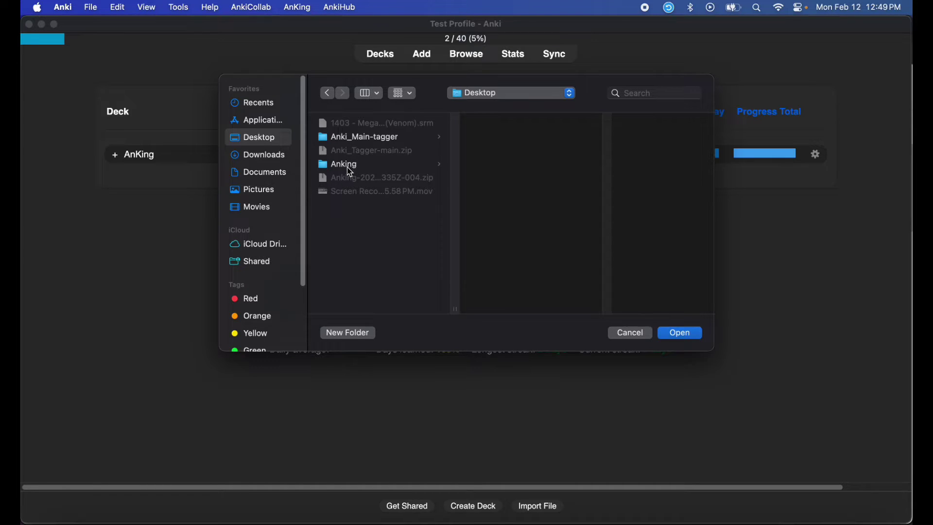
click(350, 169)
click(684, 335)
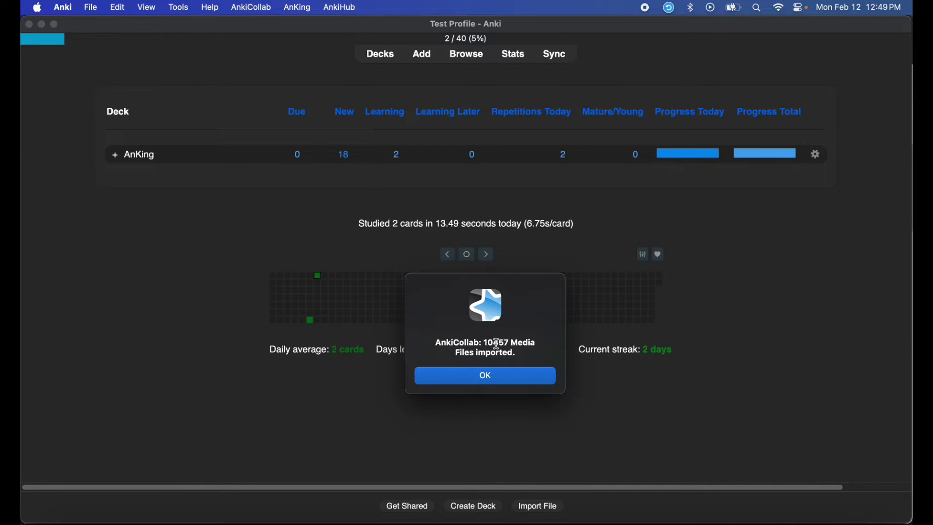
Dismiss the import notice and view the AnKing deck overview showing 35766 total cards
click(475, 379)
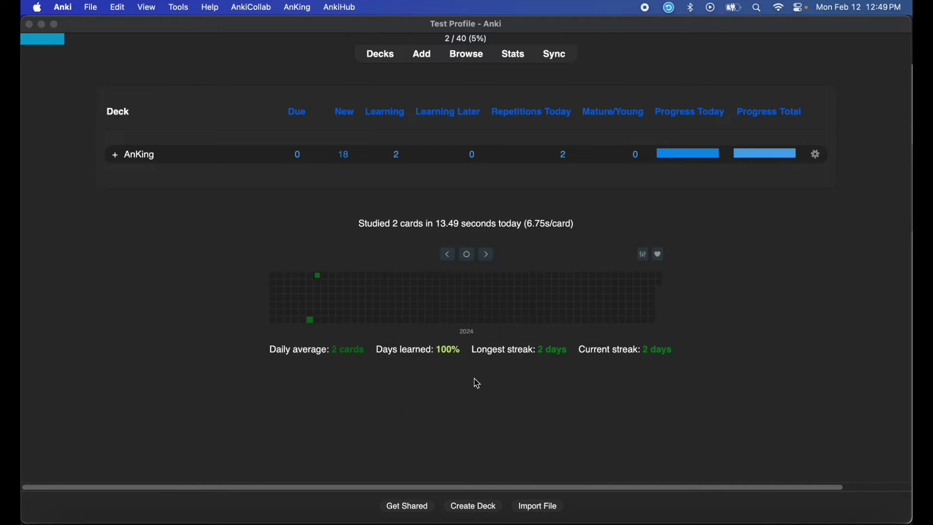
click(140, 160)
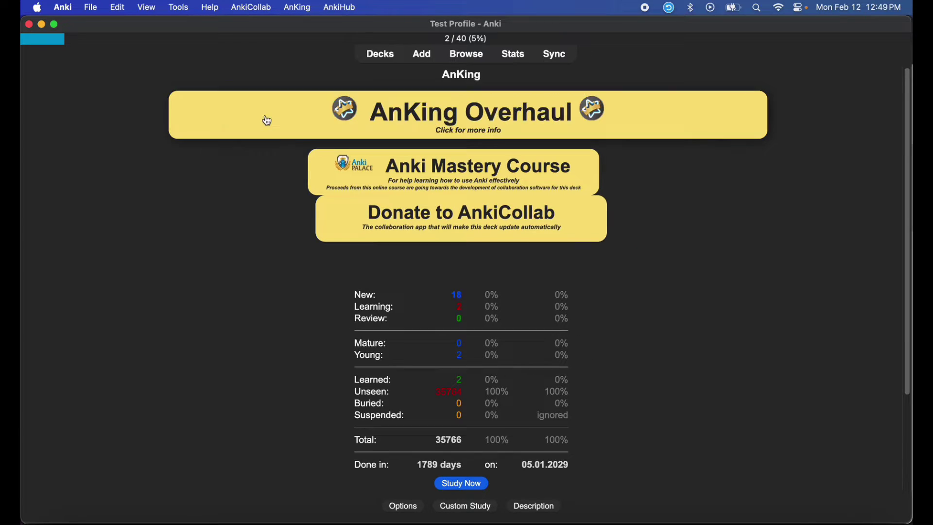
click(451, 115)
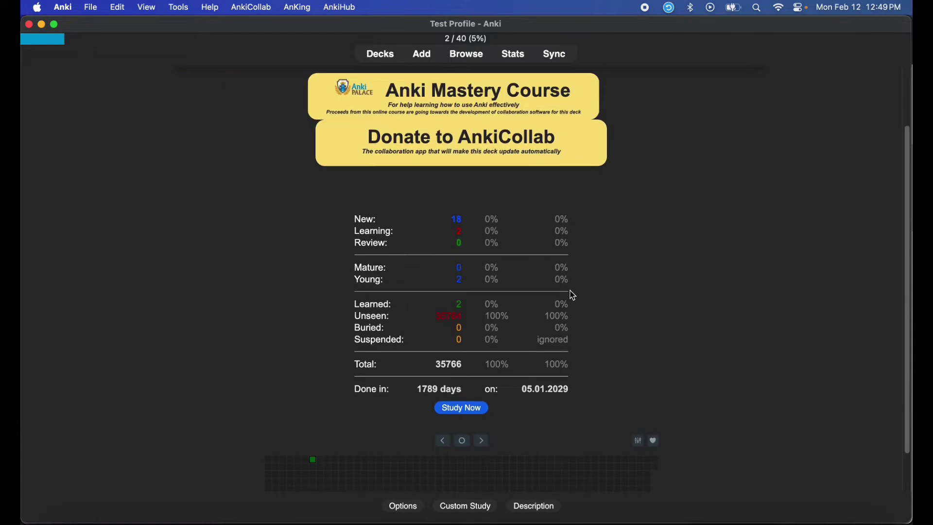
scroll(532, 330, down, 2)
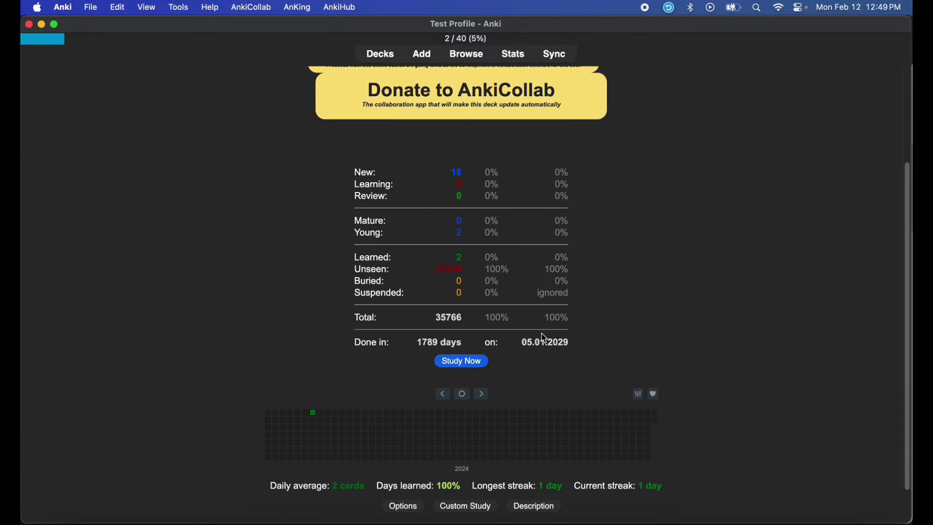
Study the pyelonephritis card with Sketchy, Sketchy 2 and UTI table images, then the vertebral osteomyelitis card
click(474, 369)
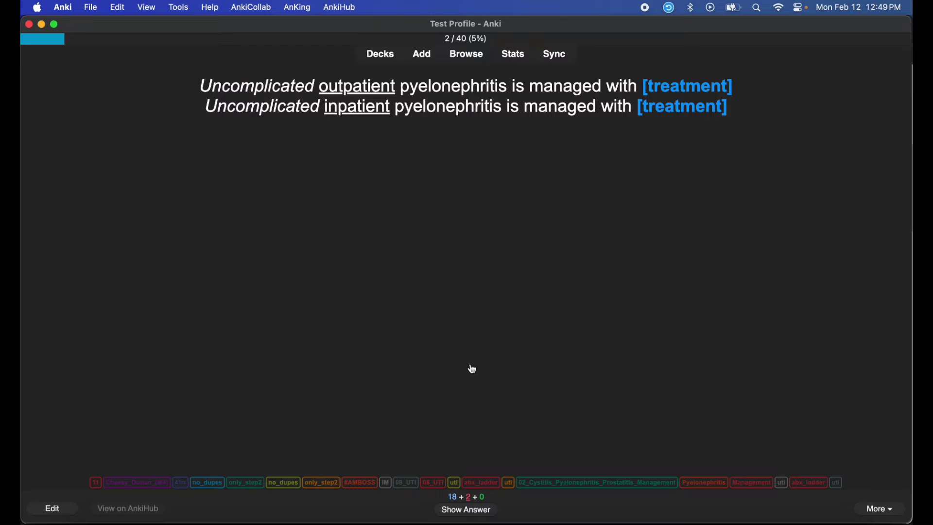
key(space)
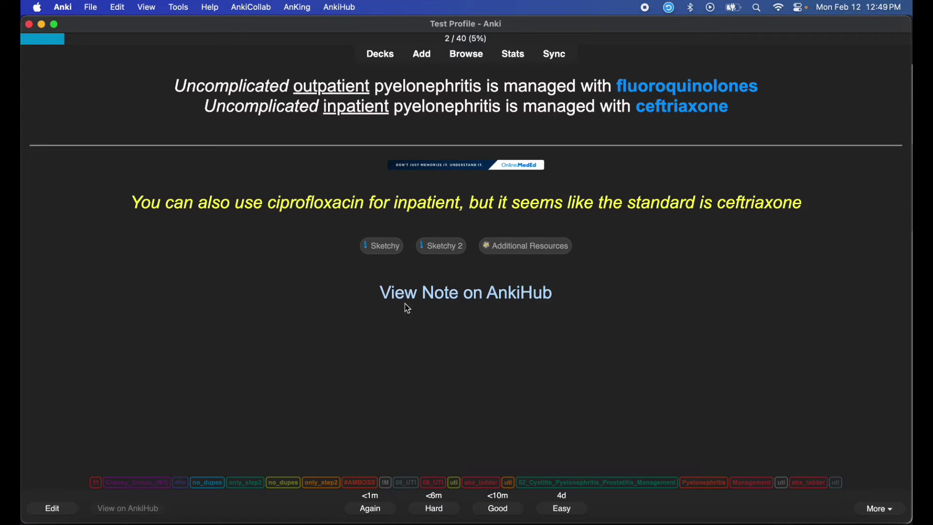
click(376, 246)
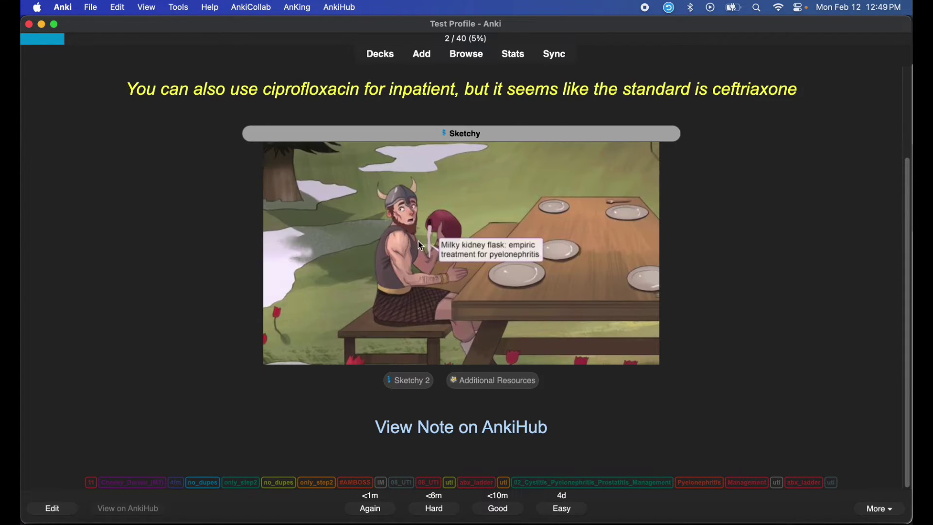
click(415, 381)
click(460, 383)
scroll(460, 384, down, 5)
key(space)
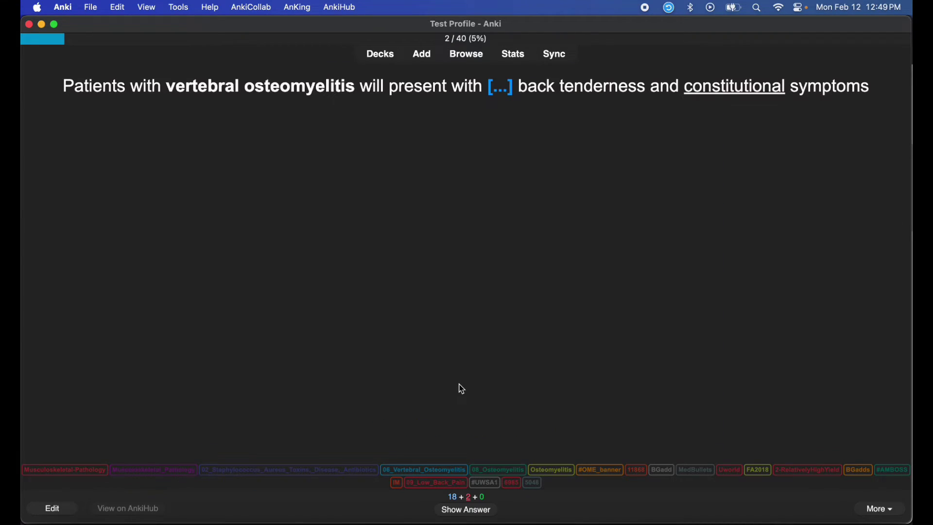
key(space)
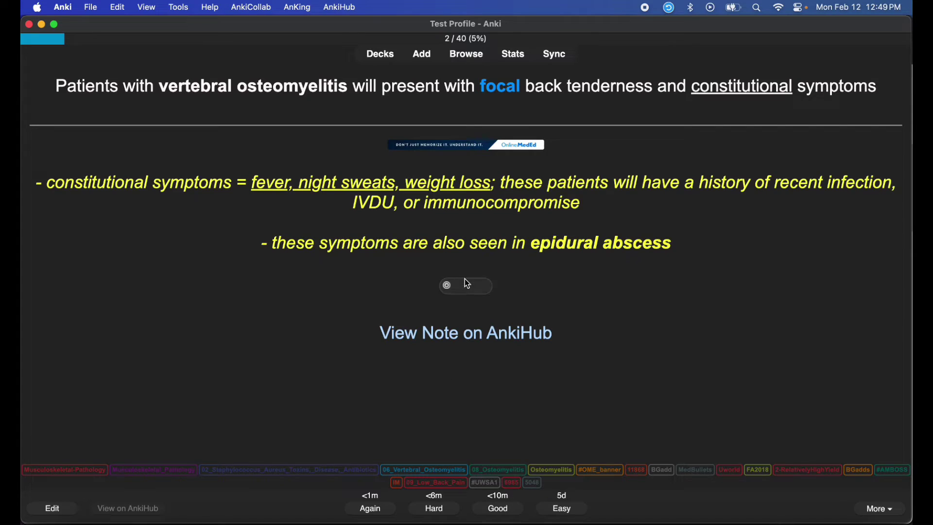
key(space)
key(space)
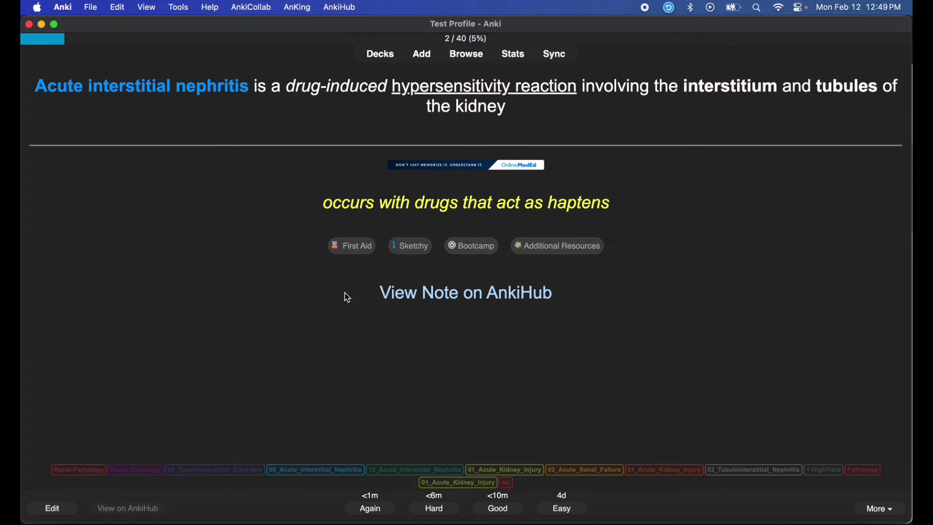
Expand First Aid, Sketchy, Bootcamp and Additional Resources images on the acute interstitial nephritis card
click(348, 246)
scroll(430, 353, up, 1)
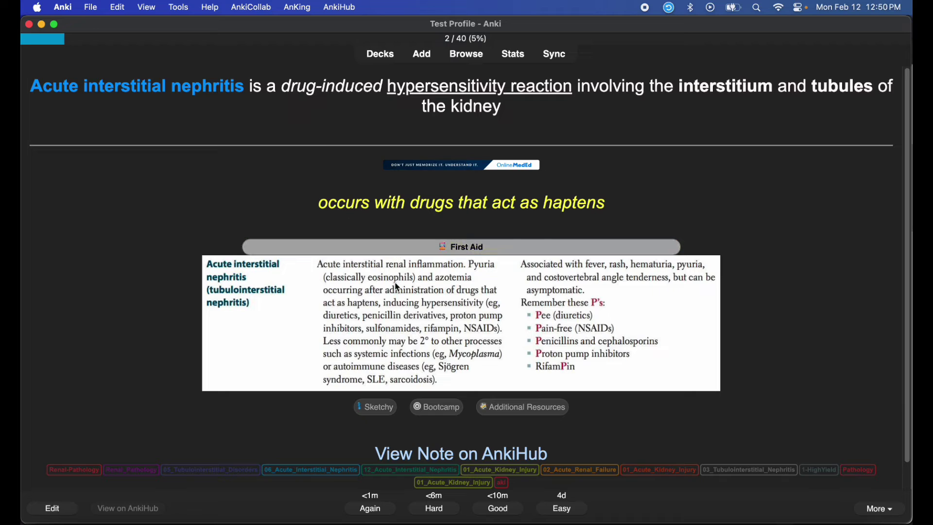
click(381, 407)
scroll(461, 204, up, 5)
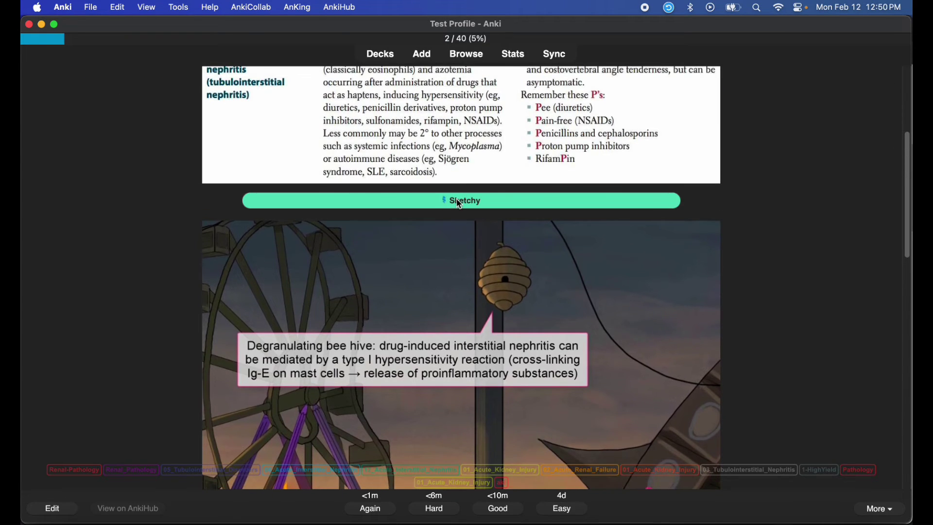
click(437, 380)
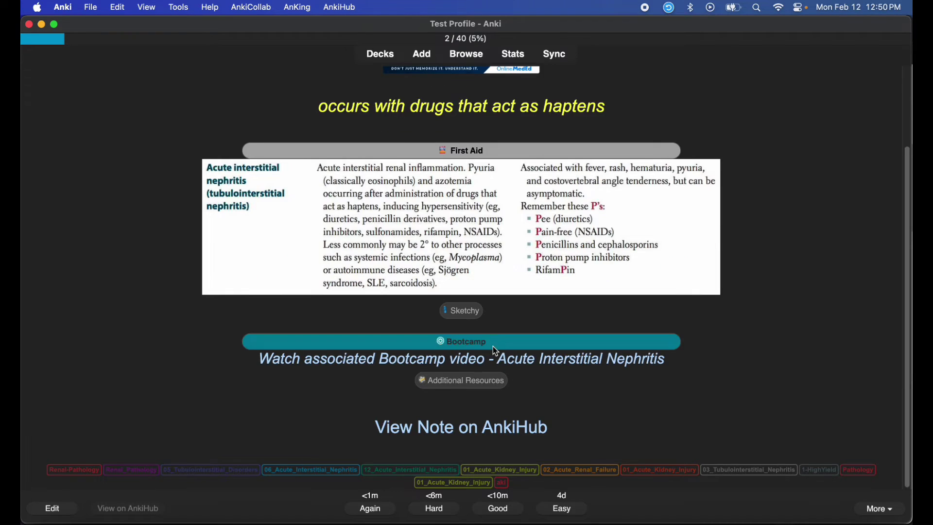
click(476, 377)
scroll(476, 427, down, 6)
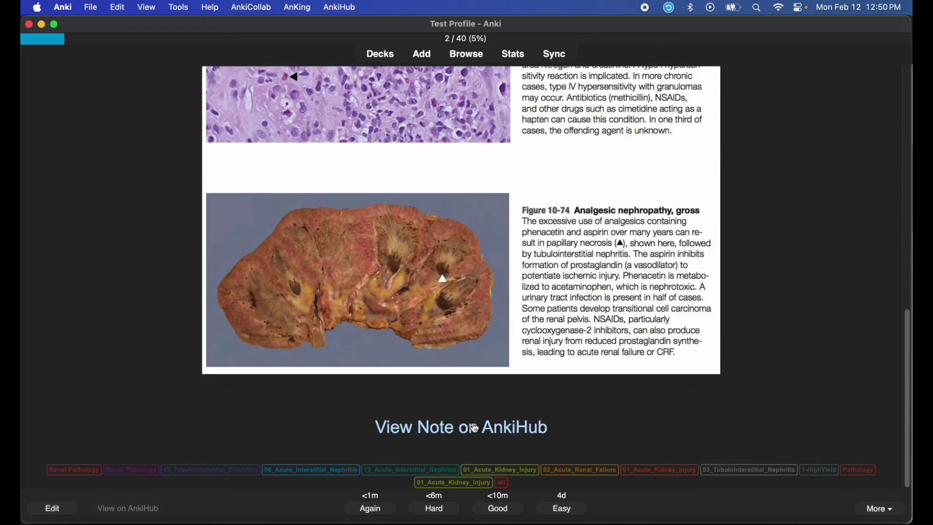
scroll(476, 428, up, 12)
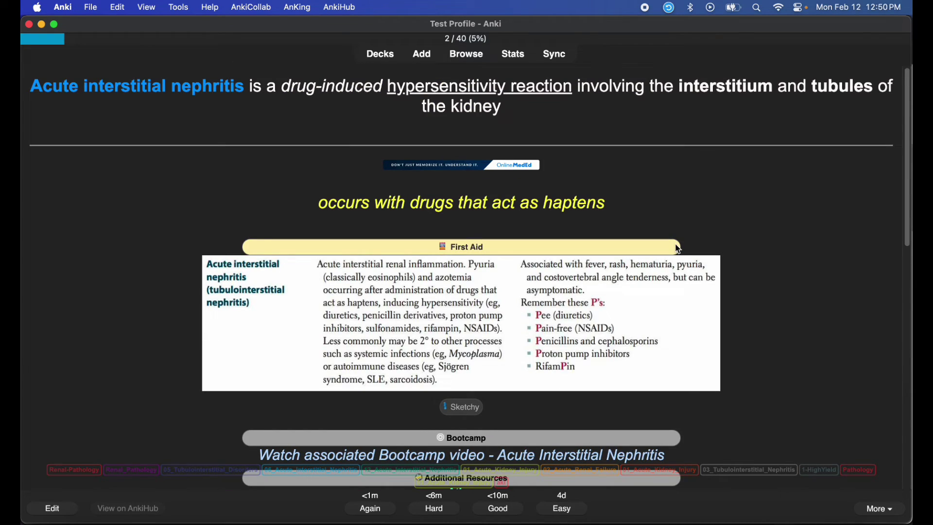